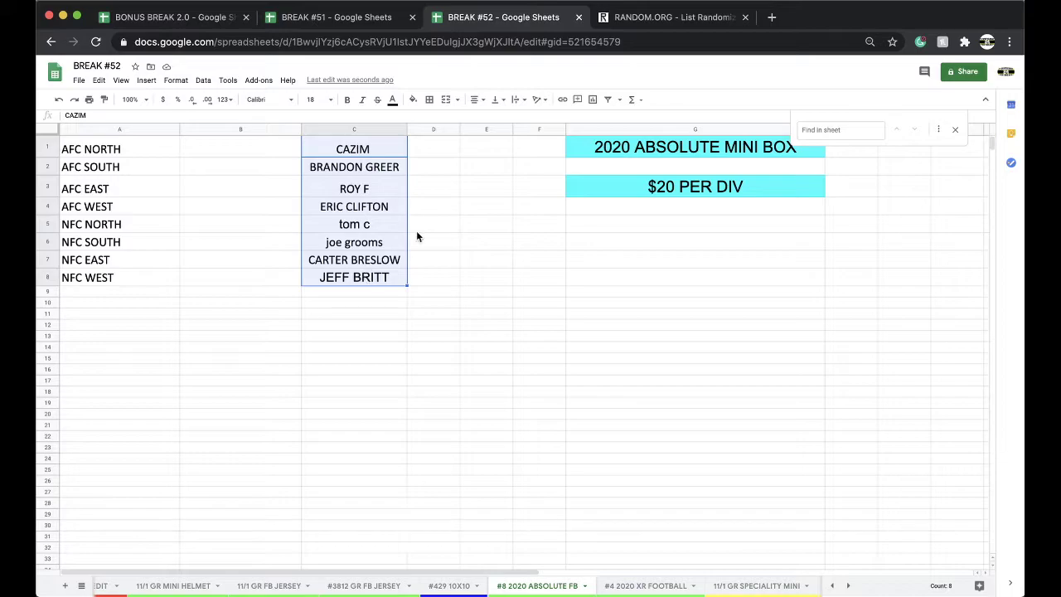
- Reload the RANDOM.ORG List Randomizer and paste the eight buyer names into its list box
click(700, 18)
click(596, 45)
key(Return)
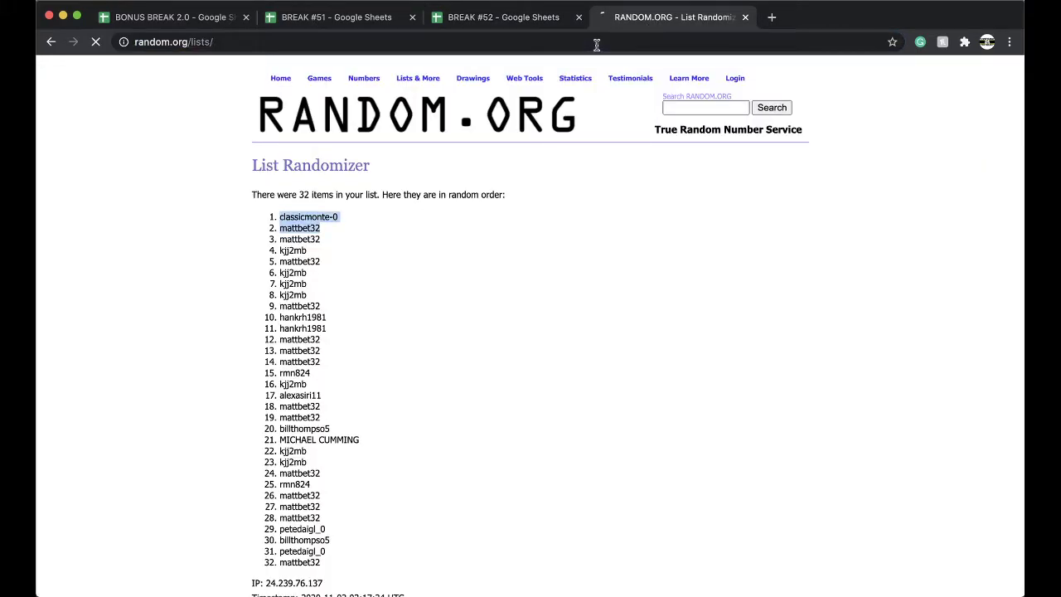
click(319, 326)
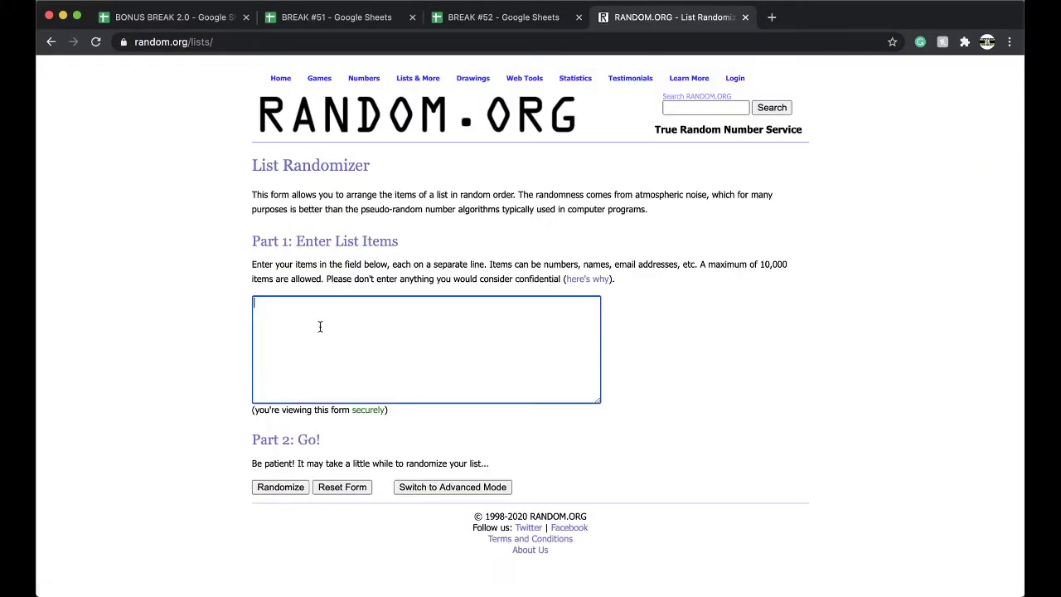
- Randomize the names five times and copy the final shuffled order
click(281, 488)
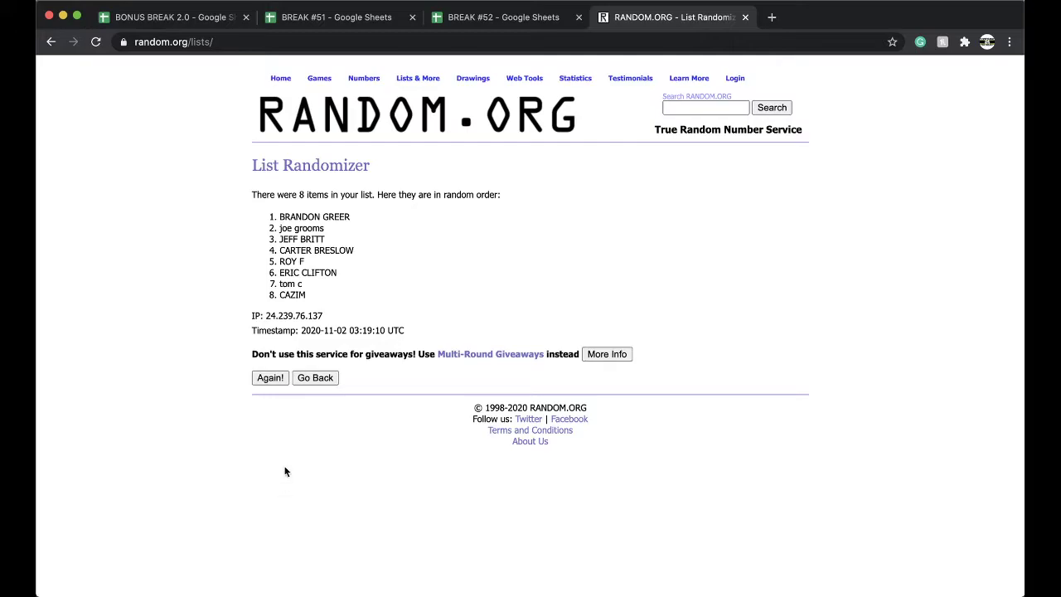
click(271, 377)
click(269, 402)
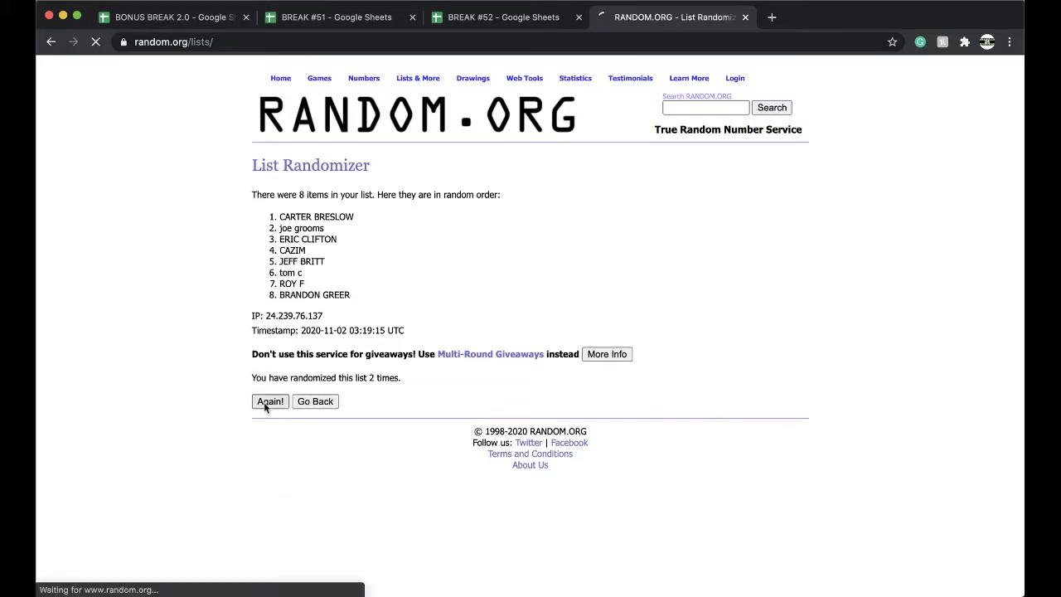
click(269, 402)
click(269, 402)
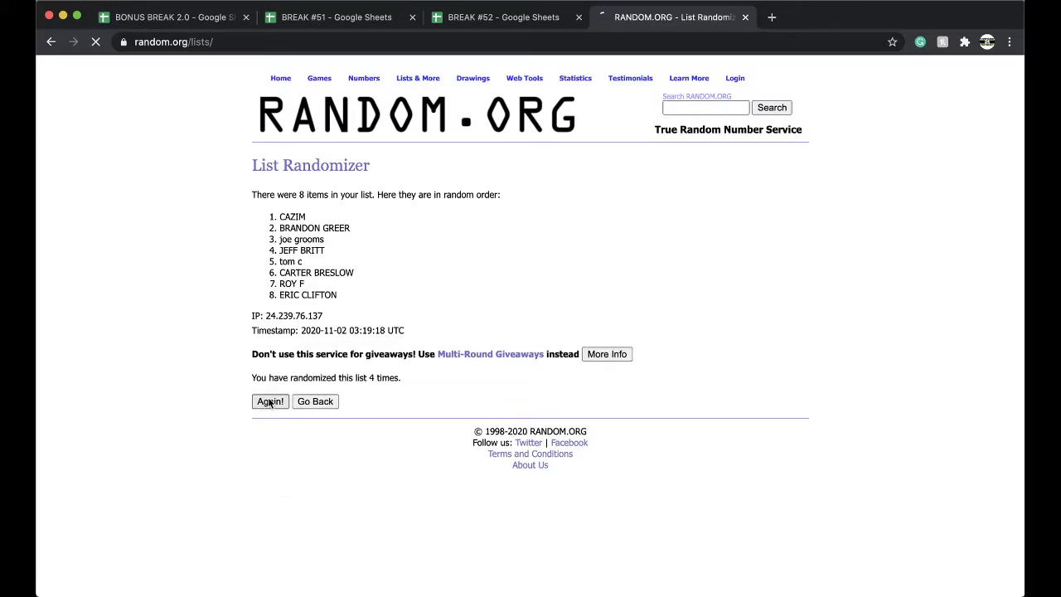
drag(278, 214, 376, 296)
key(super+c)
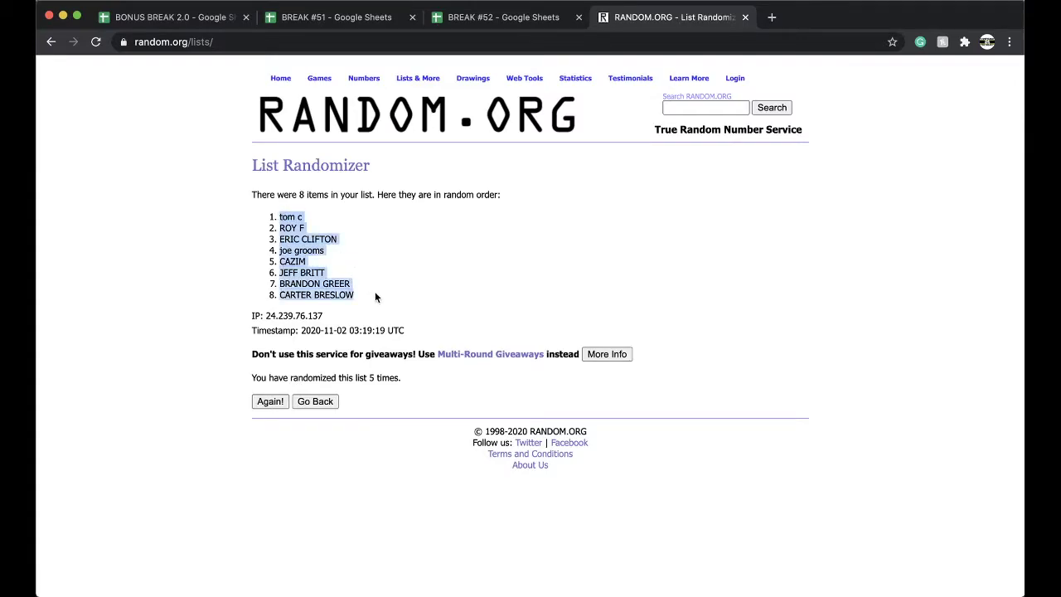
click(497, 17)
- Paste the shuffled names into B1:B8 and set them to font size 18
click(273, 145)
key(super+v)
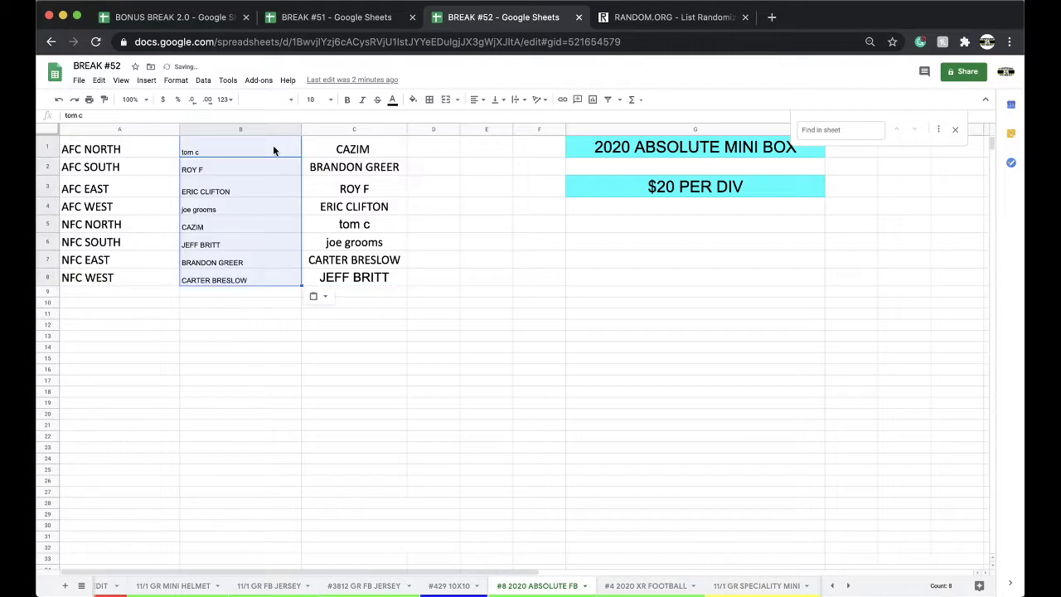
click(320, 98)
click(315, 246)
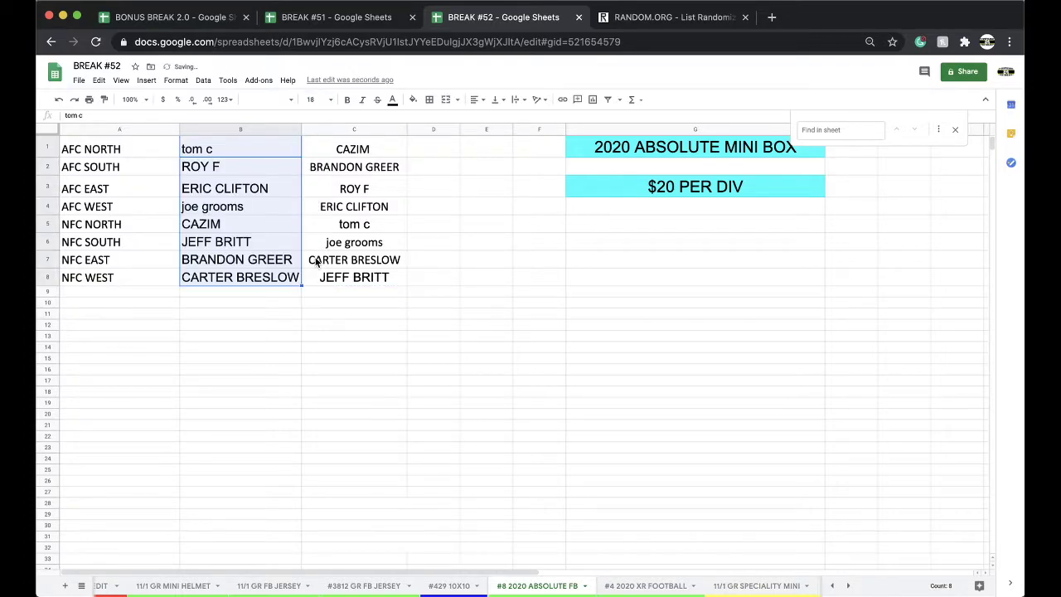
- Check the buyers assigned to AFC SOUTH, AFC EAST, AFC WEST and NFC SOUTH
click(228, 156)
click(222, 168)
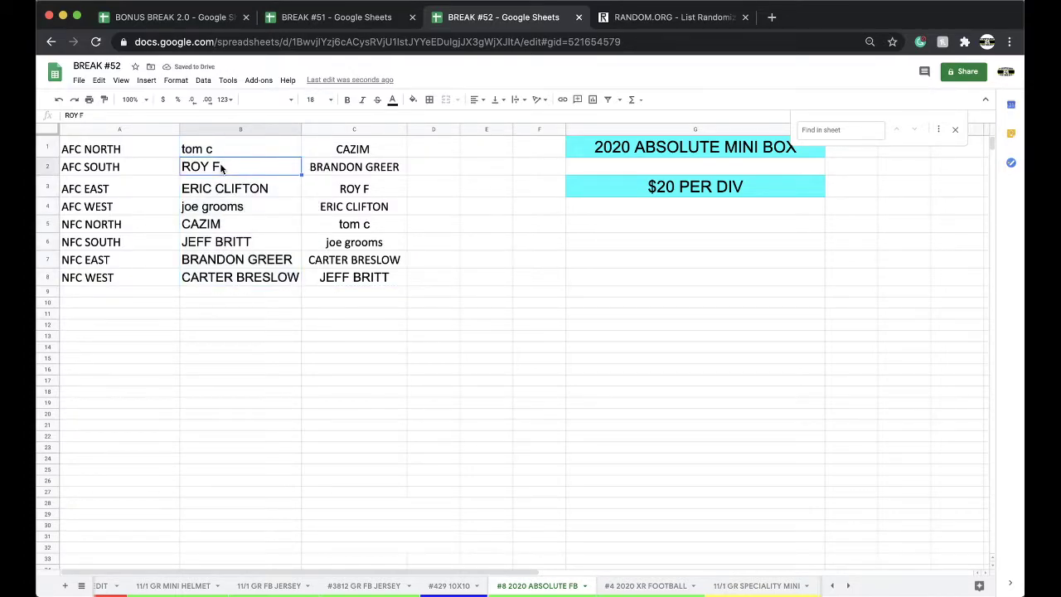
click(218, 190)
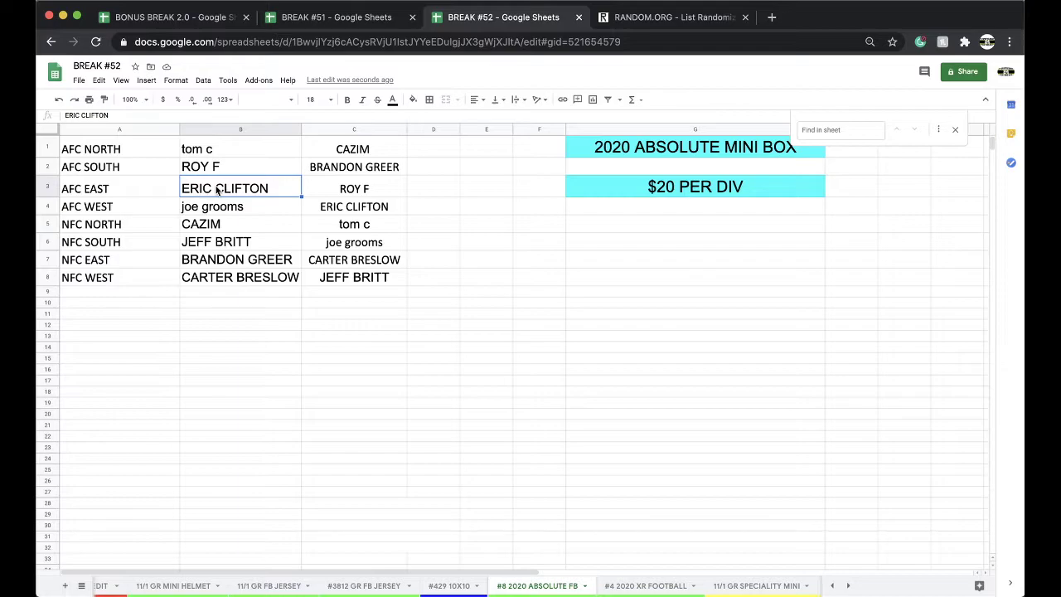
click(214, 208)
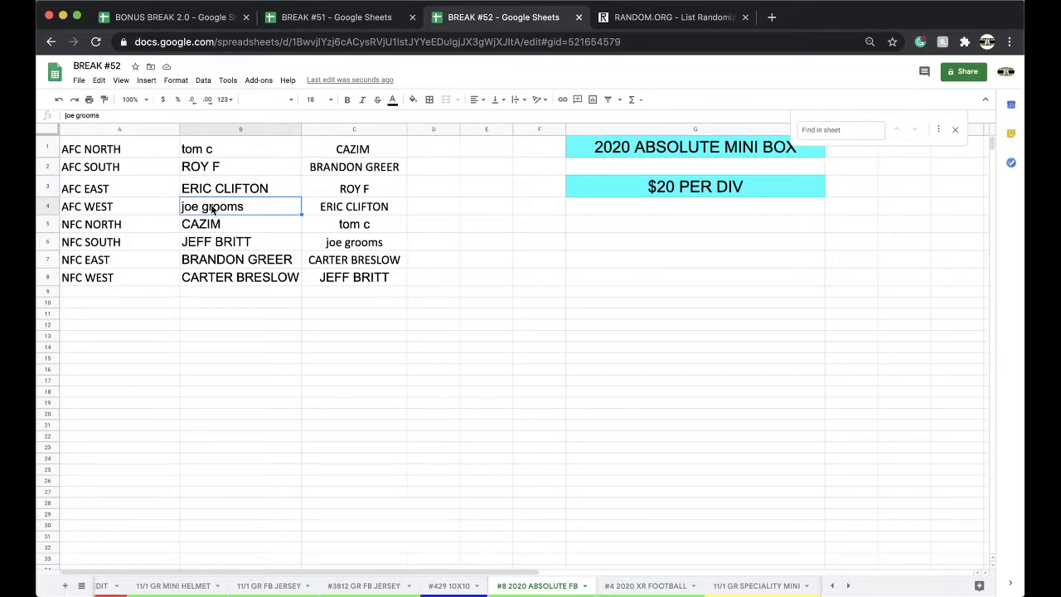
click(238, 242)
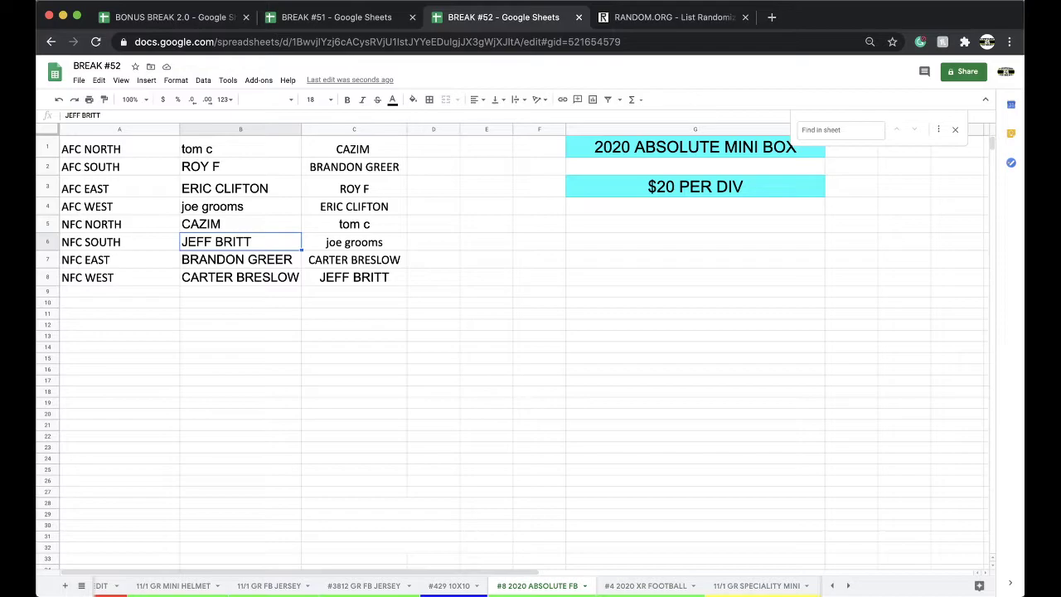
- On the CREDIT sheet, search for the buyer and select their $7.00 balance cell
scroll(253, 587, left, 2)
click(174, 586)
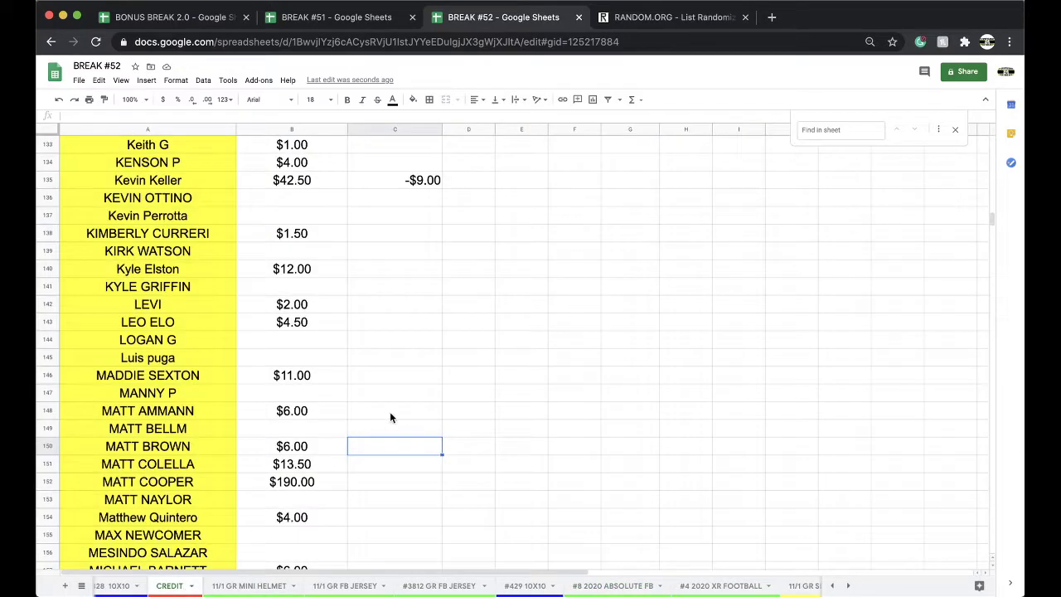
key(super+f)
text(TANI)
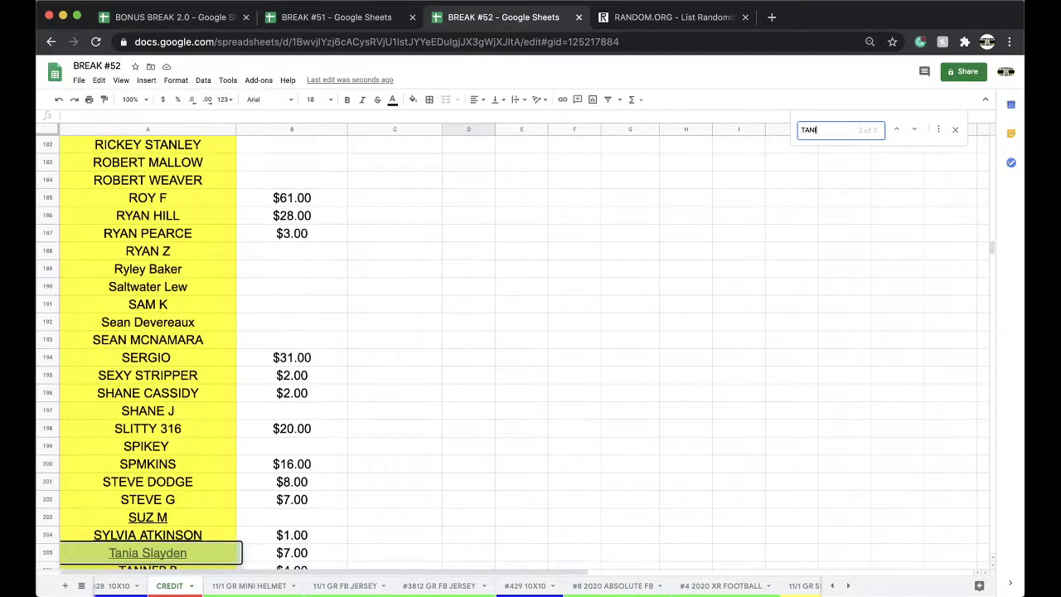
scroll(391, 375, down, 3)
click(291, 480)
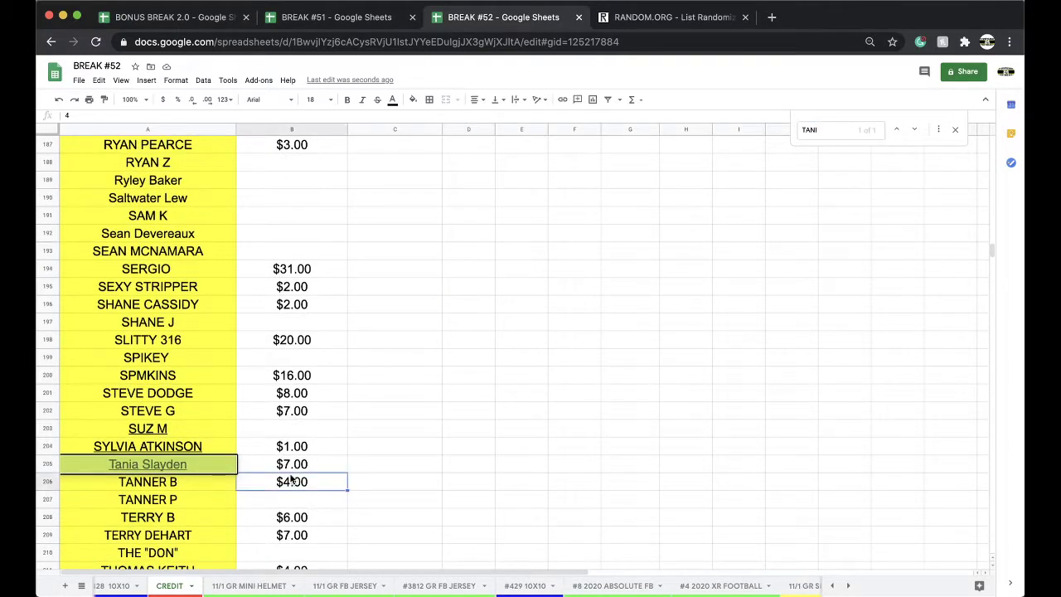
click(279, 461)
- Enter $12 as the buyer's balance and return to the #8 2020 ABSOLUTE FB sheet
text($12)
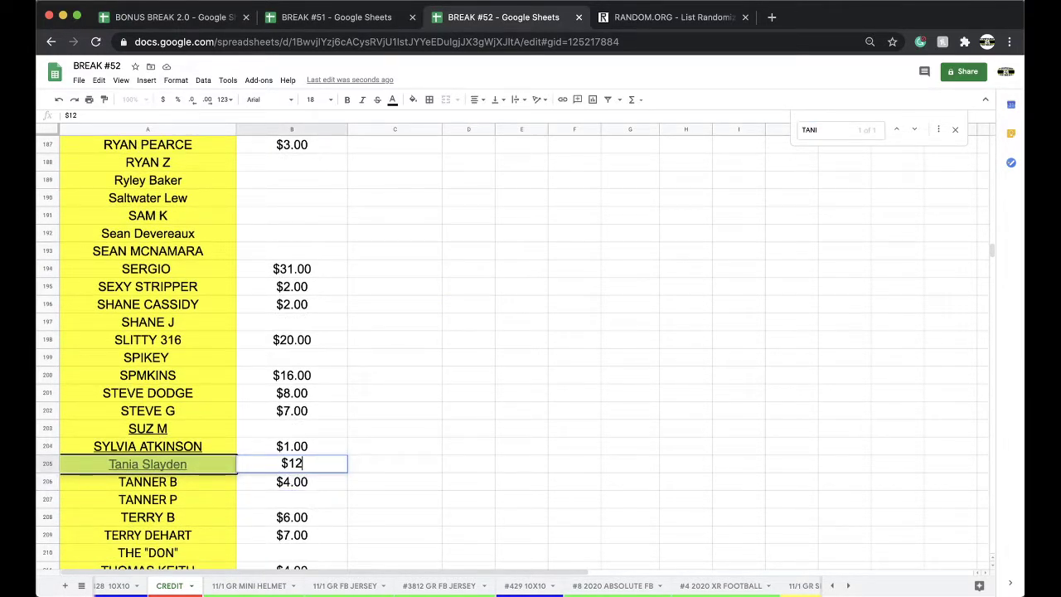
click(630, 585)
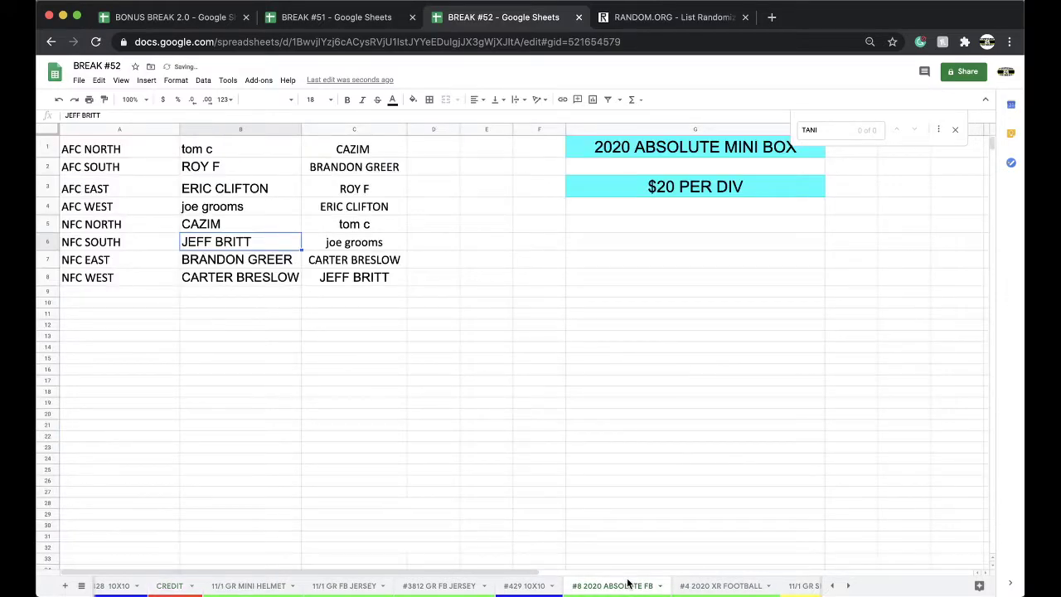